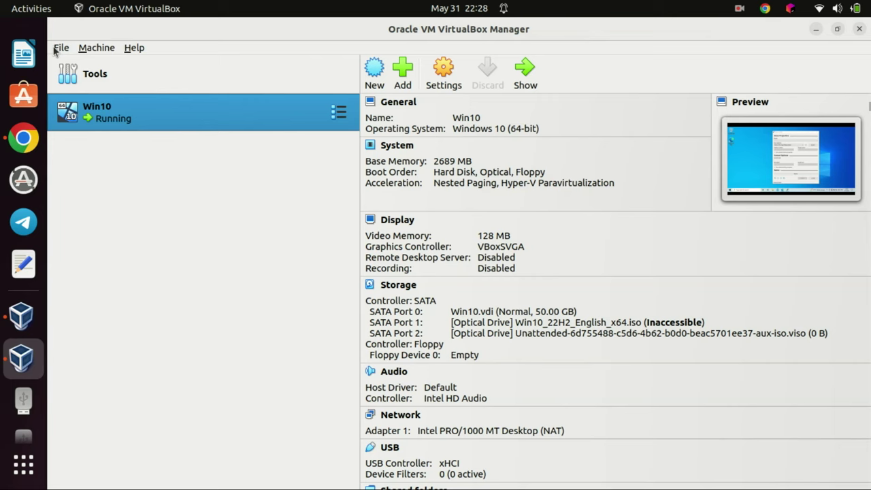
# View the USB controller and device filter settings of the Win10 virtual machine.
pyautogui.click(444, 83)
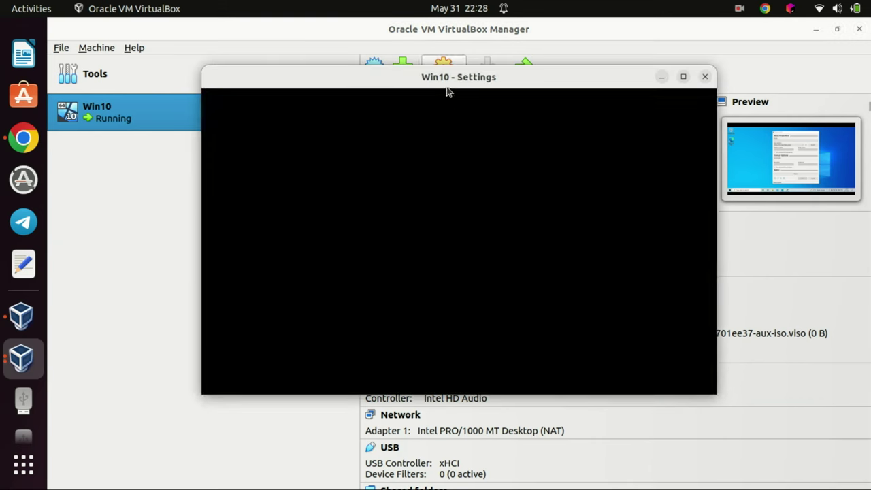
pyautogui.click(257, 249)
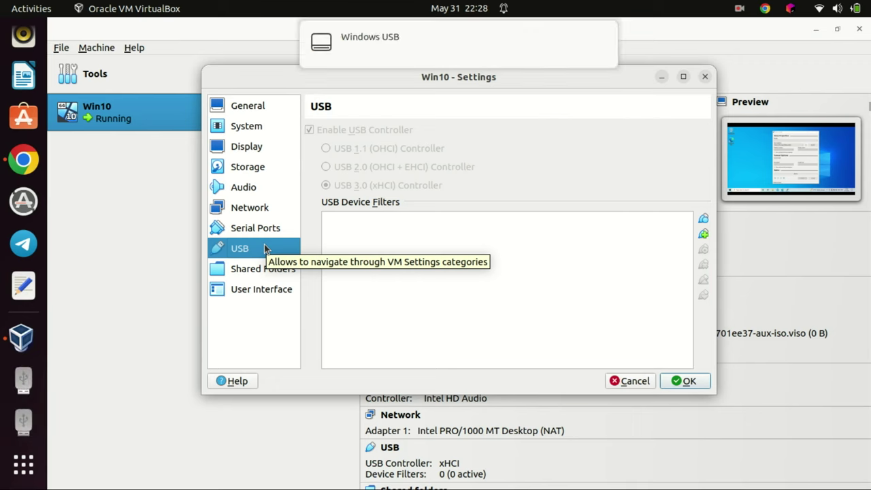
pyautogui.moveTo(457, 37)
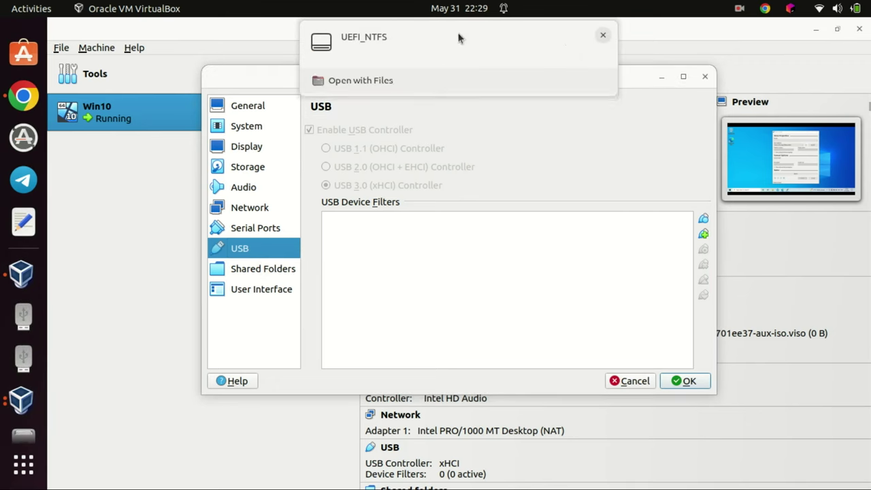
pyautogui.click(603, 34)
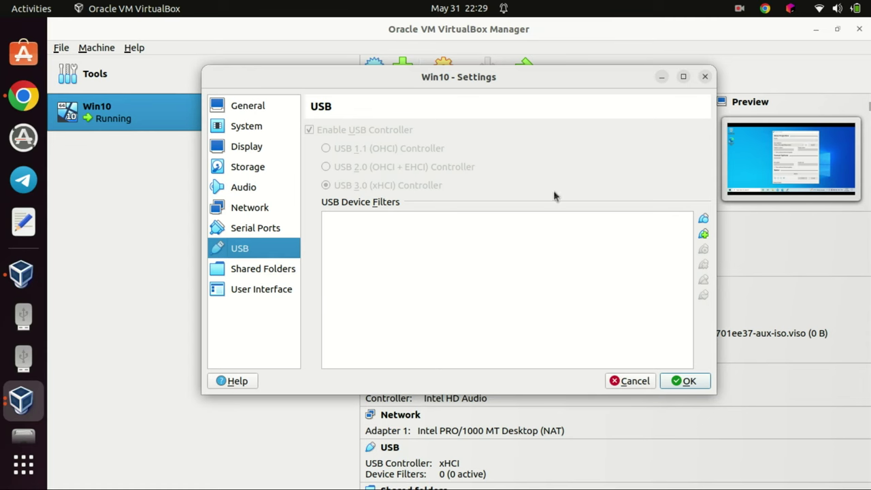
pyautogui.click(705, 76)
# Examine the Input, Update, Language, Display and Proxy pages of the VirtualBox preferences.
pyautogui.click(96, 48)
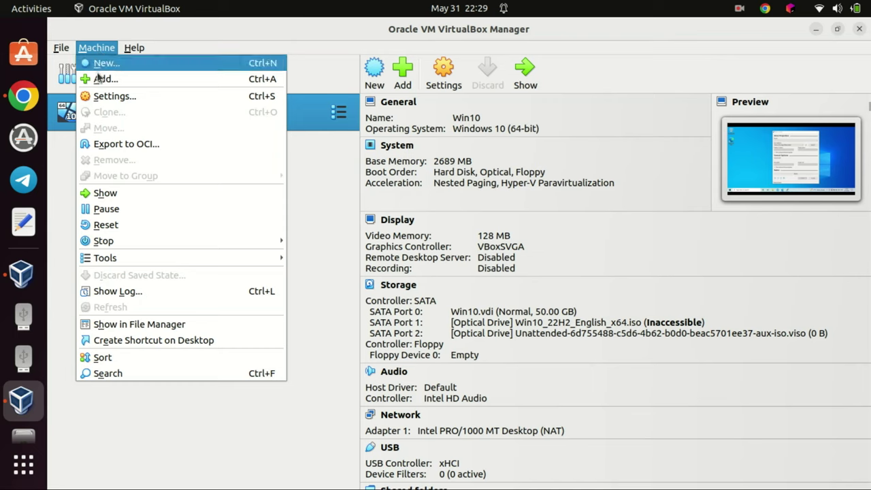
pyautogui.moveTo(61, 49)
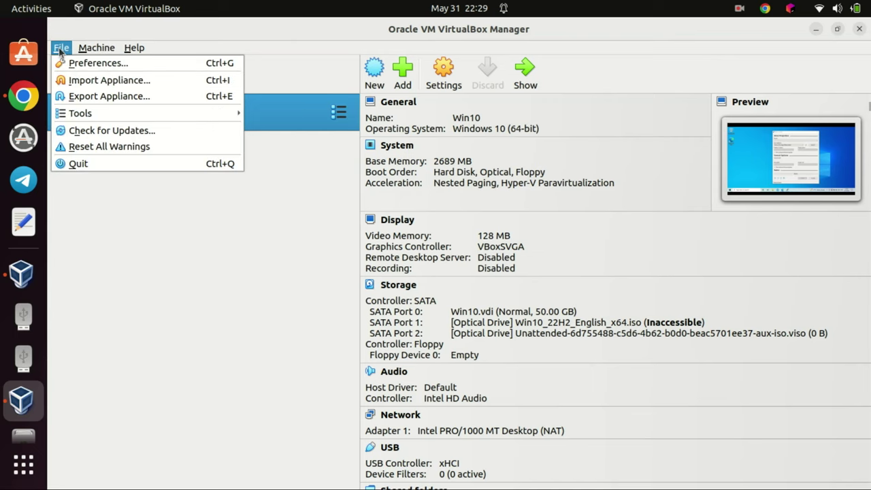
pyautogui.press('Escape')
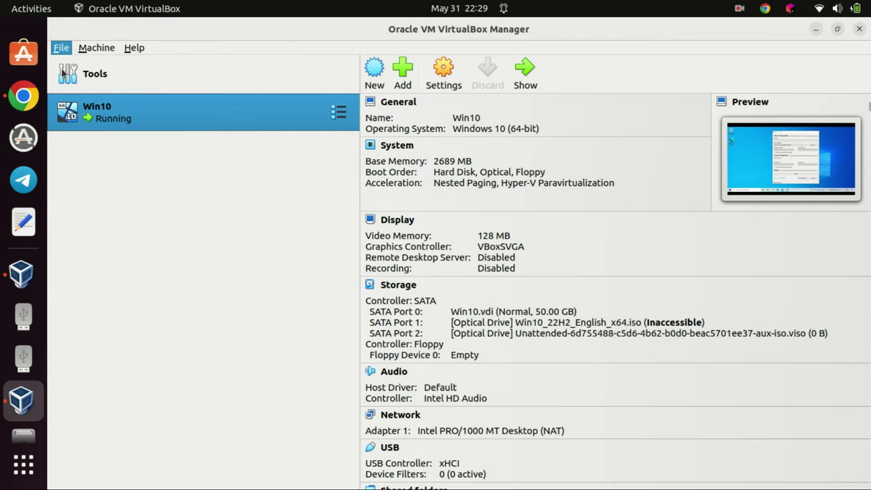
pyautogui.click(62, 73)
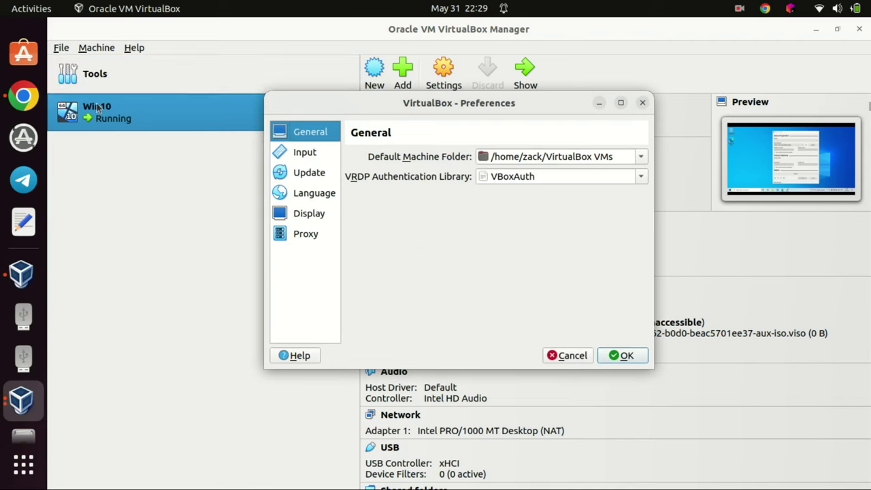
pyautogui.moveTo(439, 103); pyautogui.dragTo(354, 116)
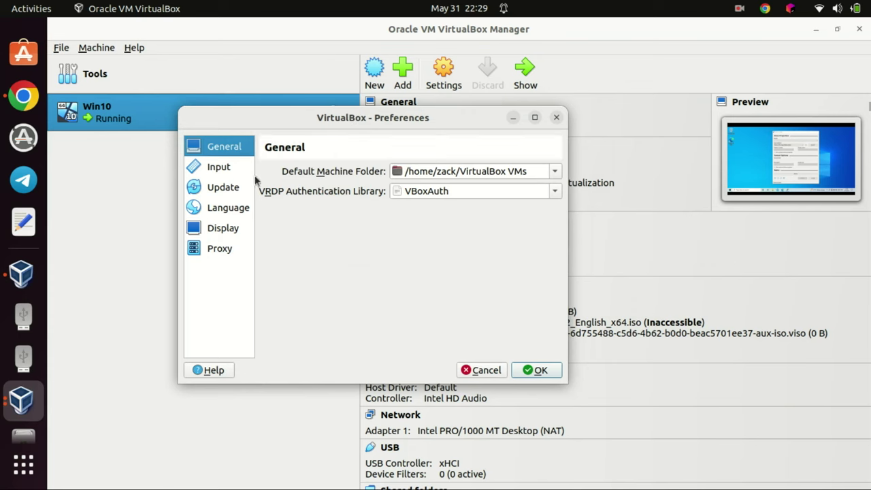
pyautogui.click(217, 171)
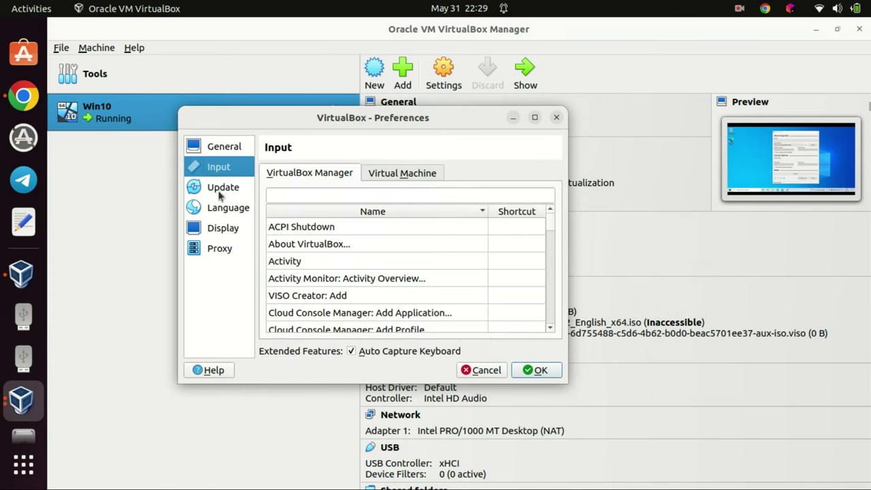
pyautogui.click(220, 192)
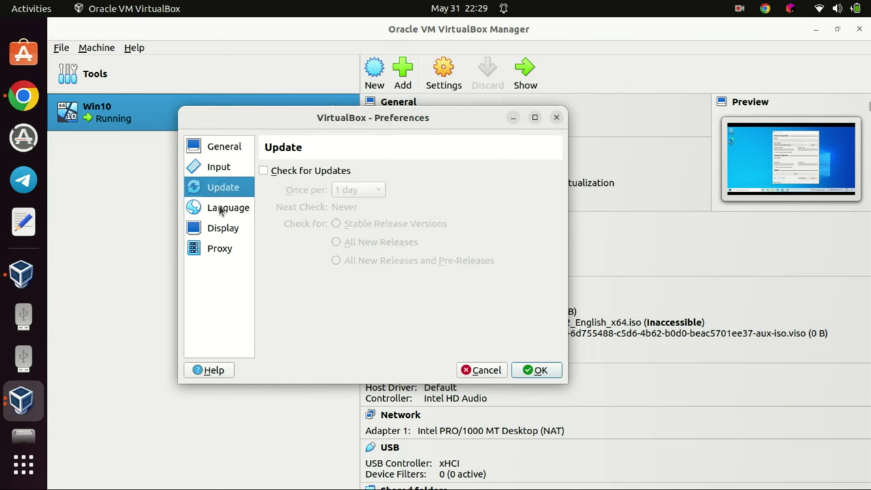
pyautogui.click(220, 212)
pyautogui.click(219, 233)
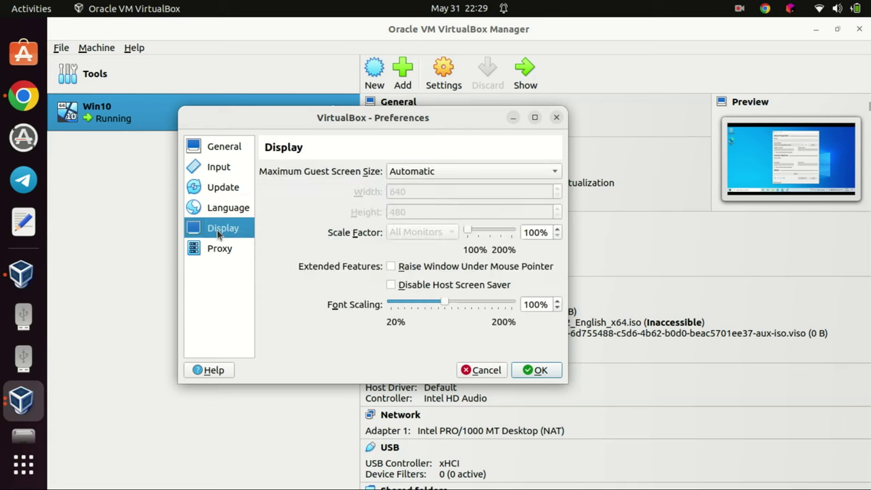
pyautogui.click(216, 253)
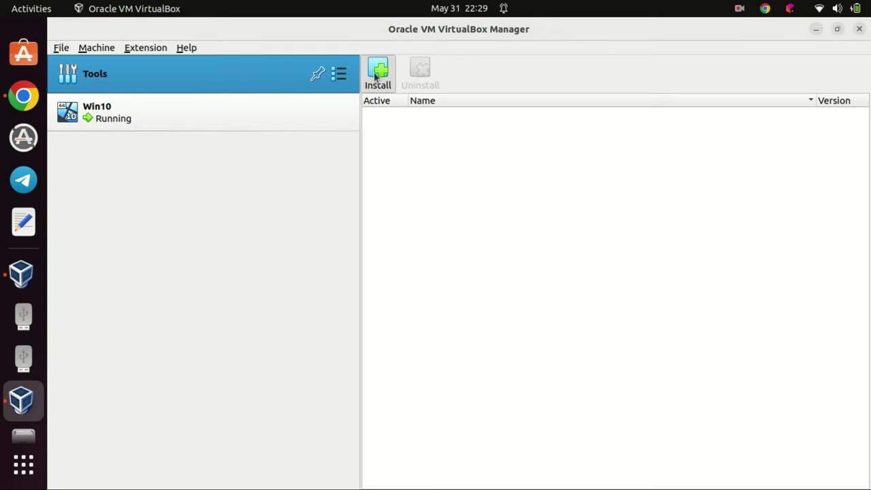
# Look in the Downloads folder for an extension package file to install.
pyautogui.click(379, 74)
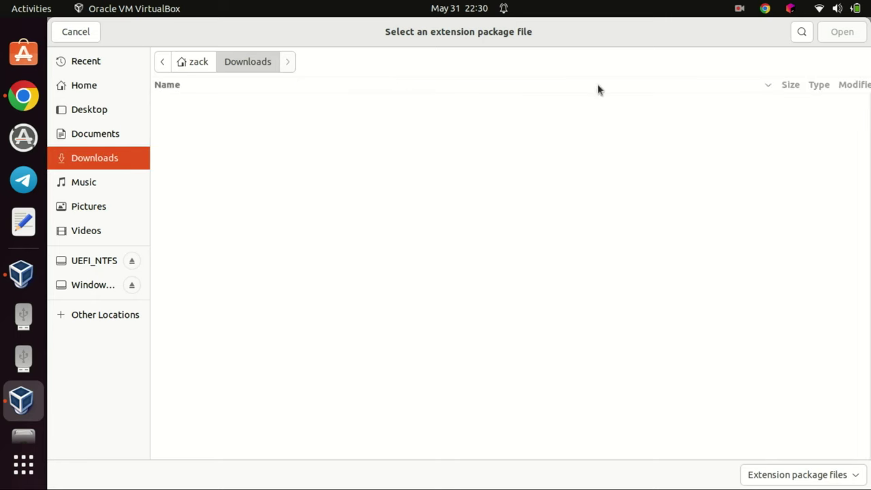
pyautogui.click(75, 32)
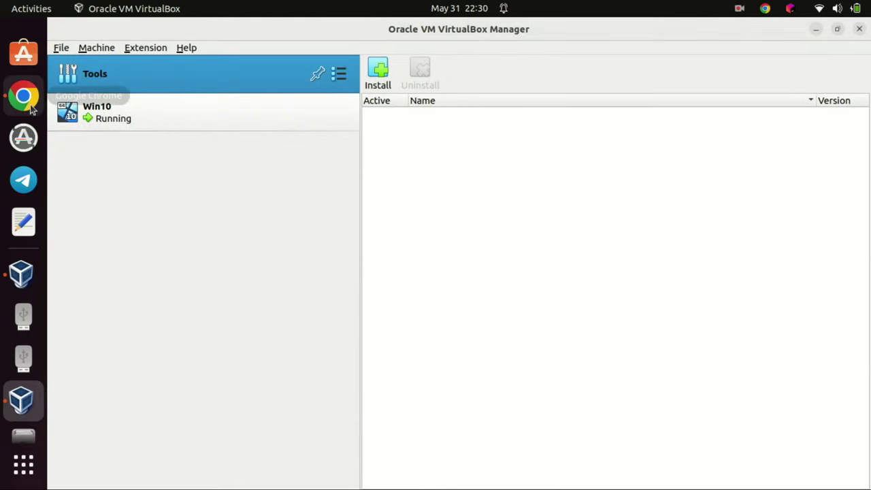
pyautogui.click(186, 48)
pyautogui.click(220, 160)
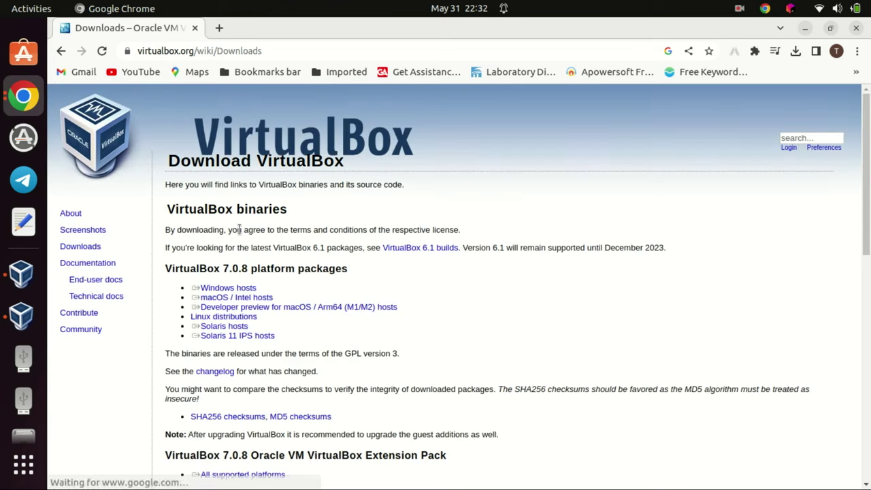
# Switch to Chrome and examine the VirtualBox downloads page for the Oracle VM VirtualBox Extension Pack for all supported platforms.
pyautogui.scroll(-1, 240, 231)
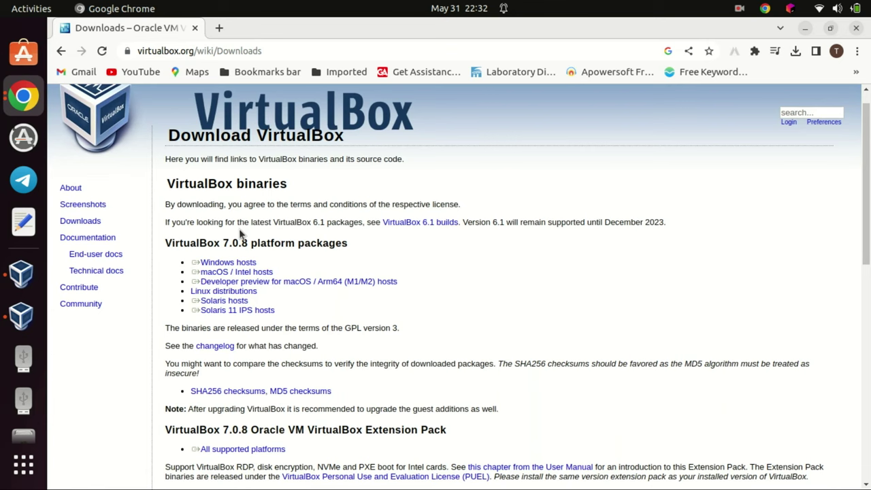
pyautogui.scroll(-4, 239, 231)
pyautogui.press('Tab')
pyautogui.press('Tab')
pyautogui.press('Tab')
pyautogui.press('Tab')
pyautogui.press('Tab')
pyautogui.press('Tab')
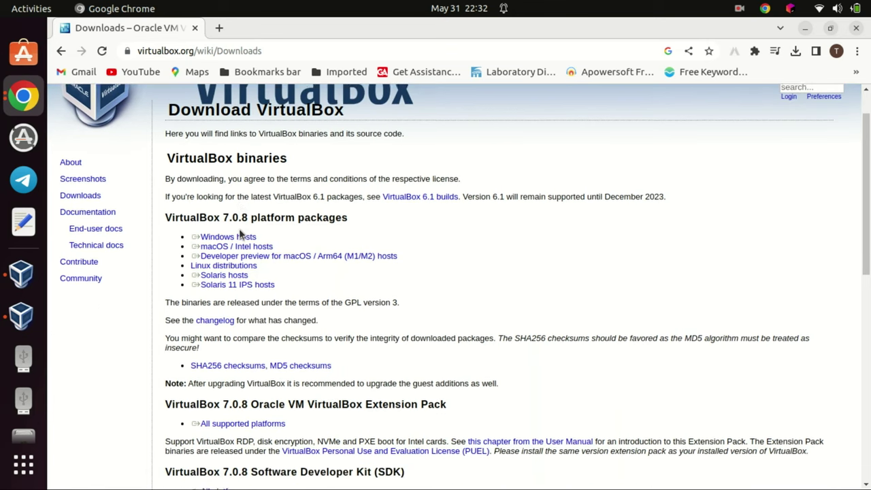
pyautogui.scroll(-7, 240, 231)
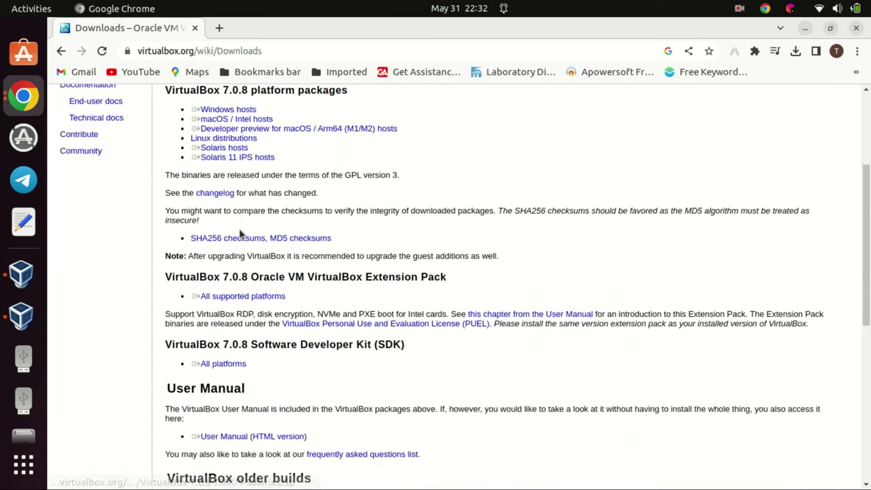
pyautogui.scroll(-3, 238, 228)
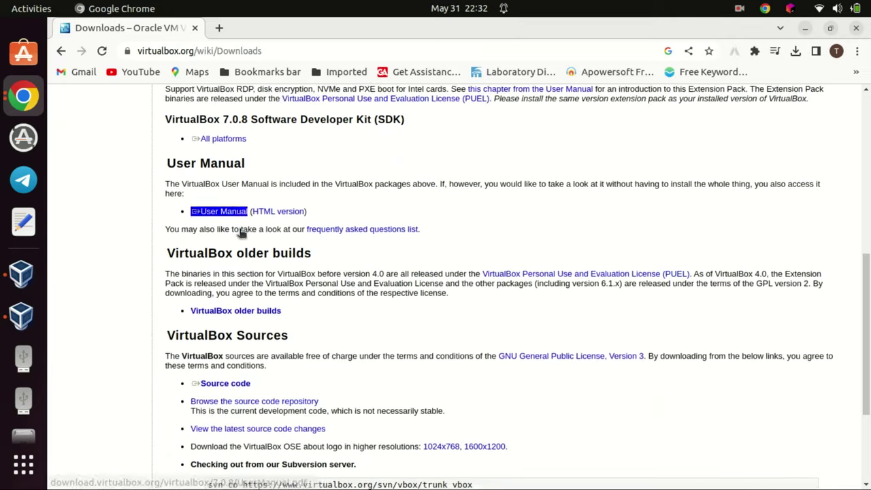
pyautogui.scroll(-5, 239, 229)
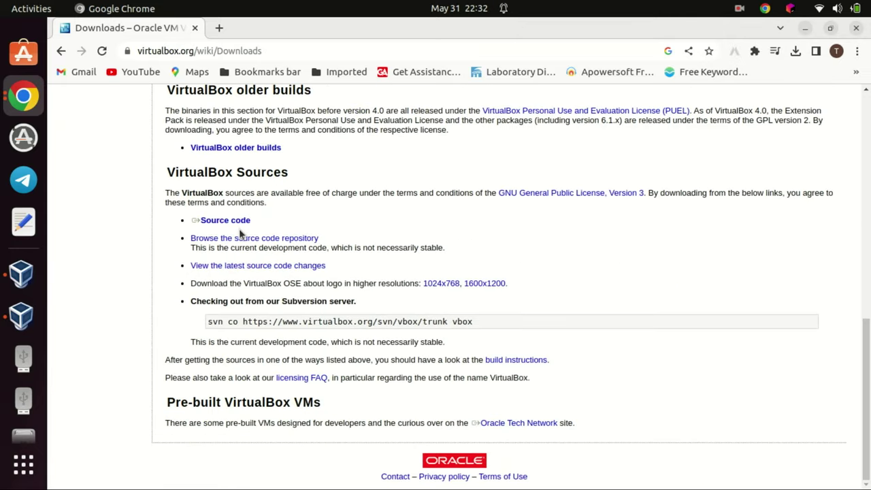
pyautogui.scroll(8, 239, 228)
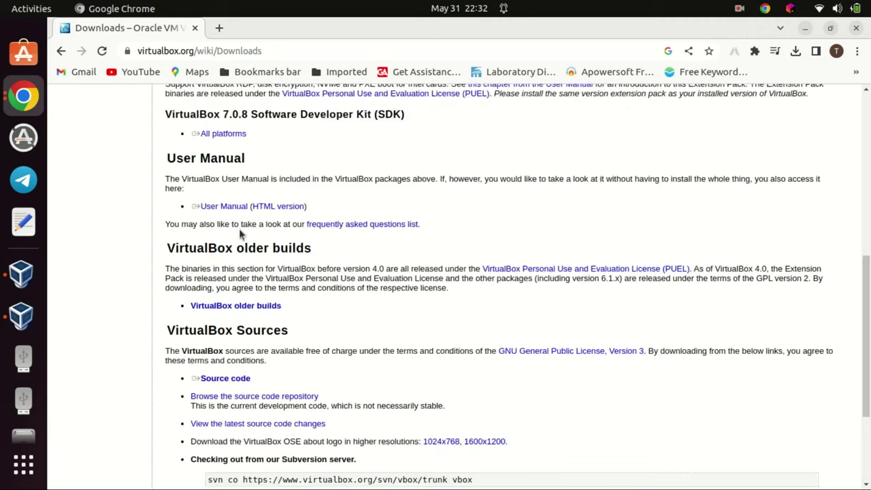
pyautogui.scroll(-1, 239, 228)
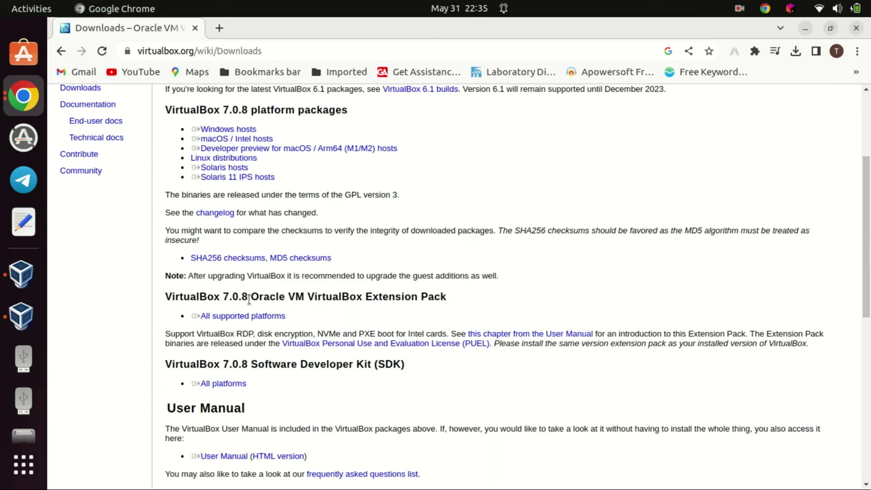
pyautogui.click(242, 317)
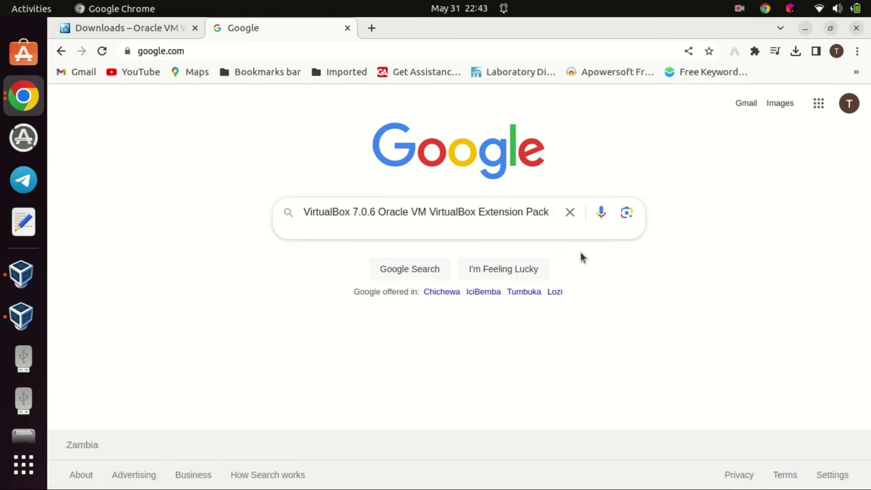
# Search Google for "VirtualBox 7.0.6 Oracle VM VirtualBox Extension Pack" and download Oracle_VM_VirtualBox_Extension_Pack-7.0.6-155176.vbox-extpack from the 7.0.6 index.
pyautogui.press('Return')
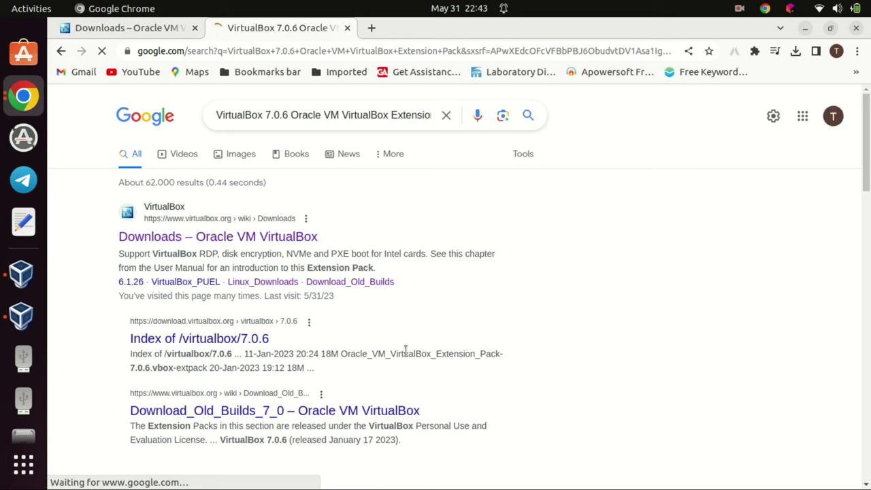
pyautogui.click(231, 339)
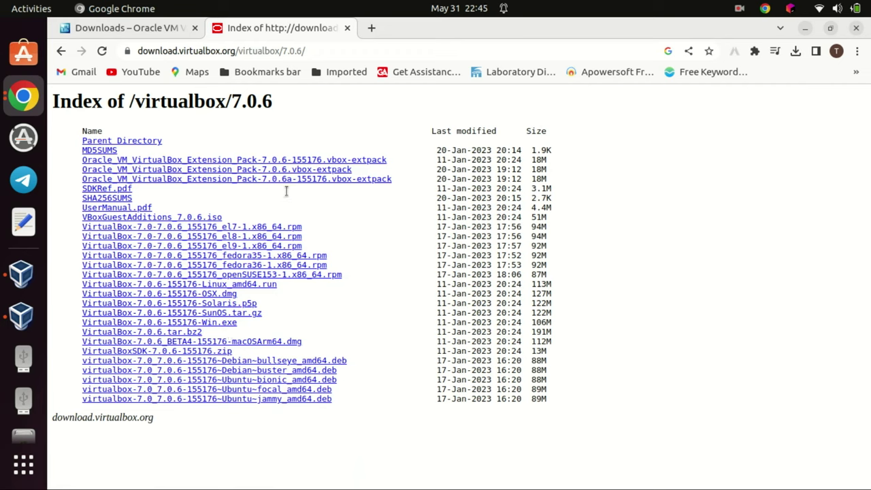
pyautogui.click(230, 166)
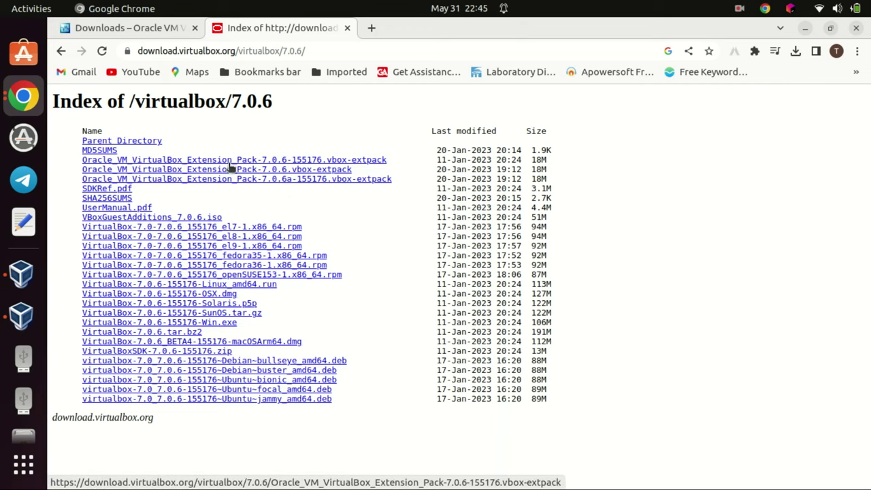
pyautogui.click(793, 55)
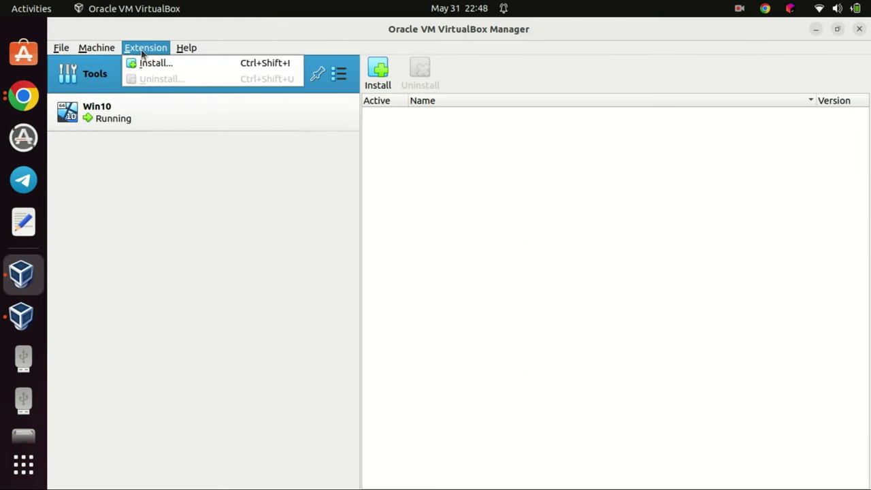
# Switch to VirtualBox Manager and start installing Oracle_VM_VirtualBox_Extension_Pack-7.0.6-155176.vbox-extpack from the Downloads folder.
pyautogui.click(149, 62)
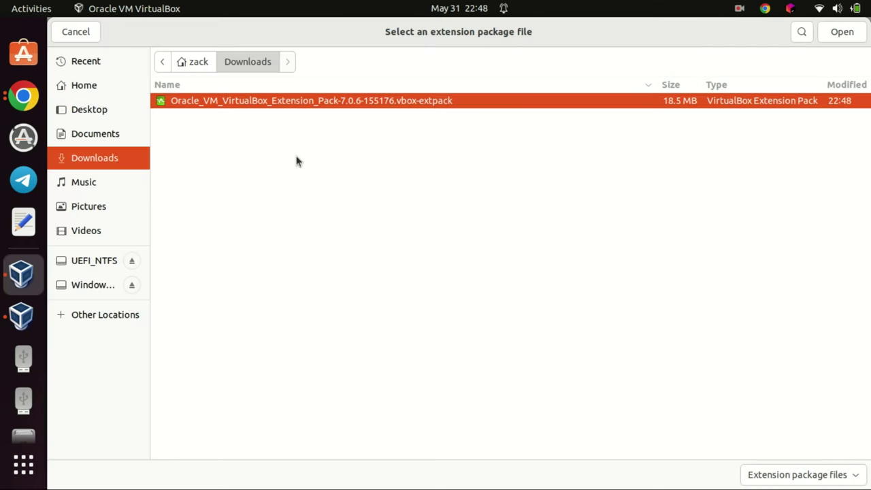
pyautogui.doubleClick(284, 106)
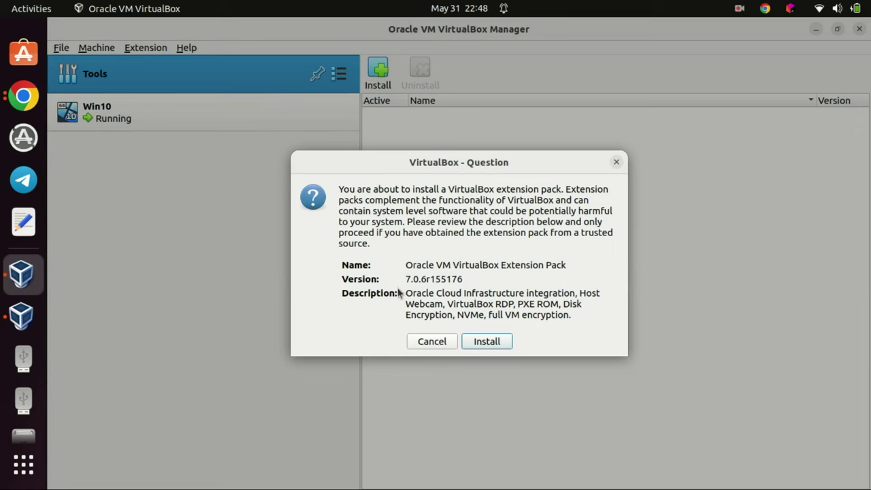
pyautogui.click(487, 341)
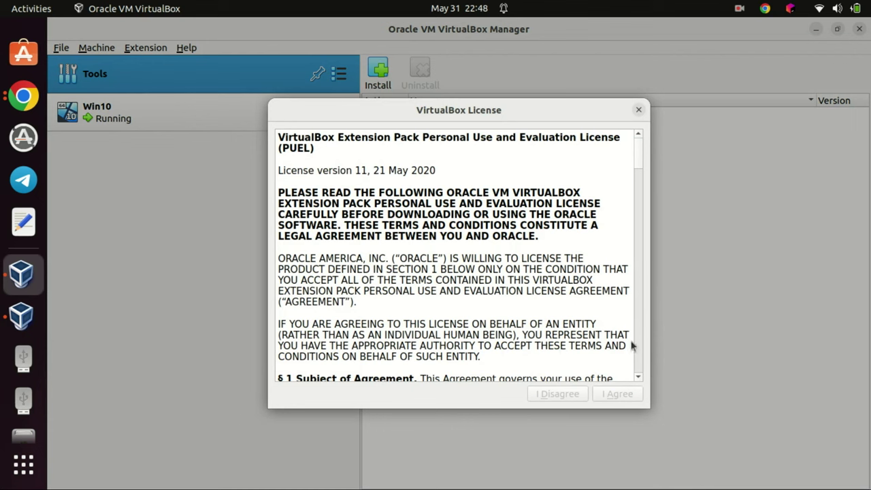
# Agree to the extension pack license and authenticate the installation with the account password.
pyautogui.moveTo(639, 148); pyautogui.dragTo(661, 380)
pyautogui.click(631, 396)
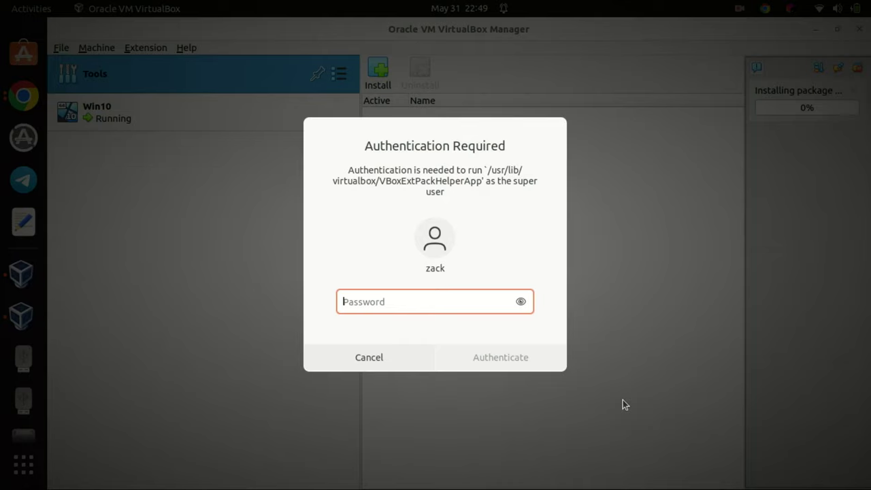
pyautogui.write('*********')
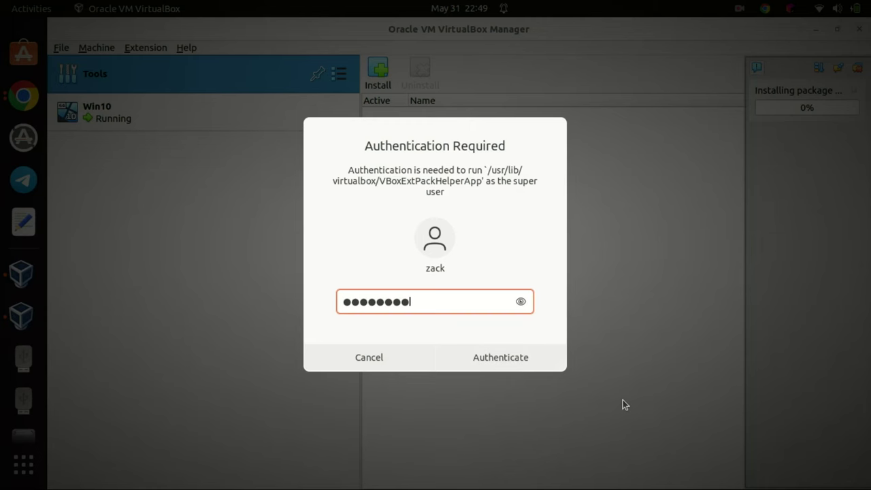
pyautogui.press('Return')
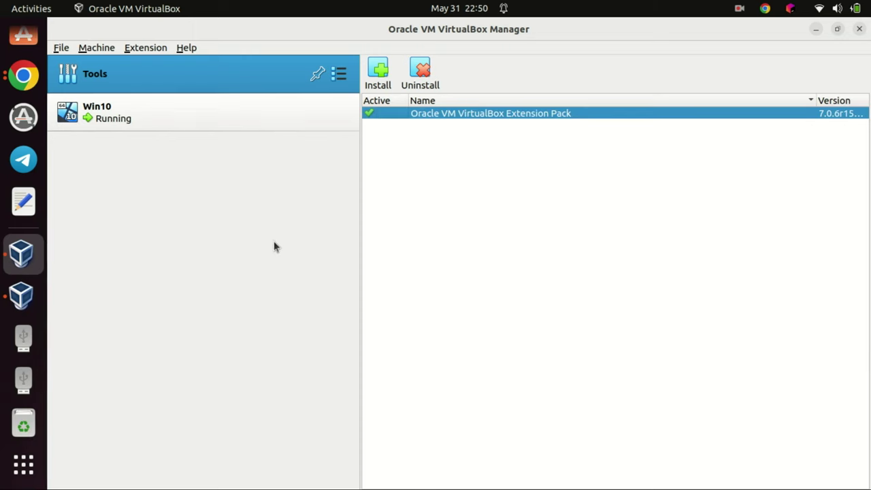
pyautogui.click(88, 51)
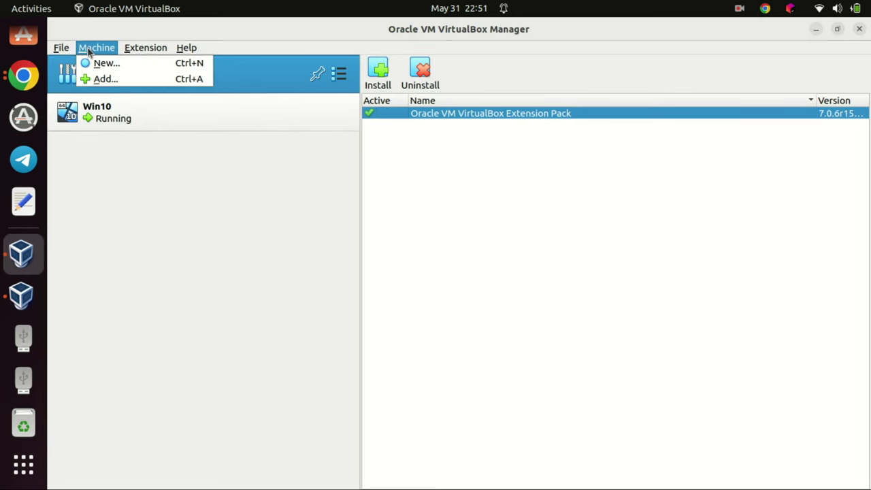
pyautogui.moveTo(60, 53)
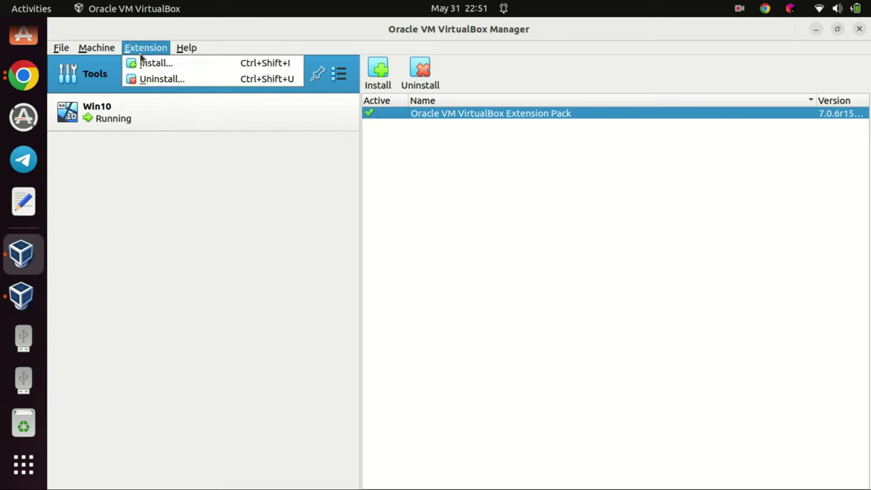
# Open the Win10 machine's settings and examine its USB controller and device filter options.
pyautogui.moveTo(187, 52)
pyautogui.click(127, 102)
pyautogui.click(127, 103)
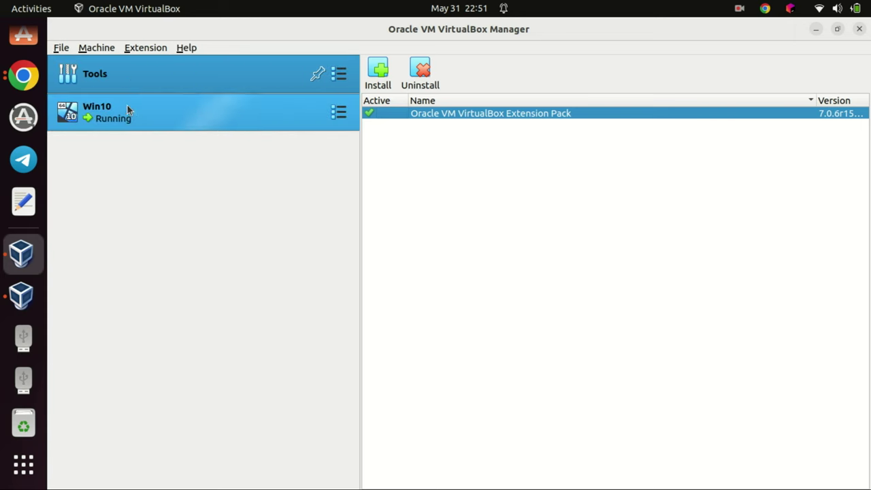
pyautogui.click(132, 113)
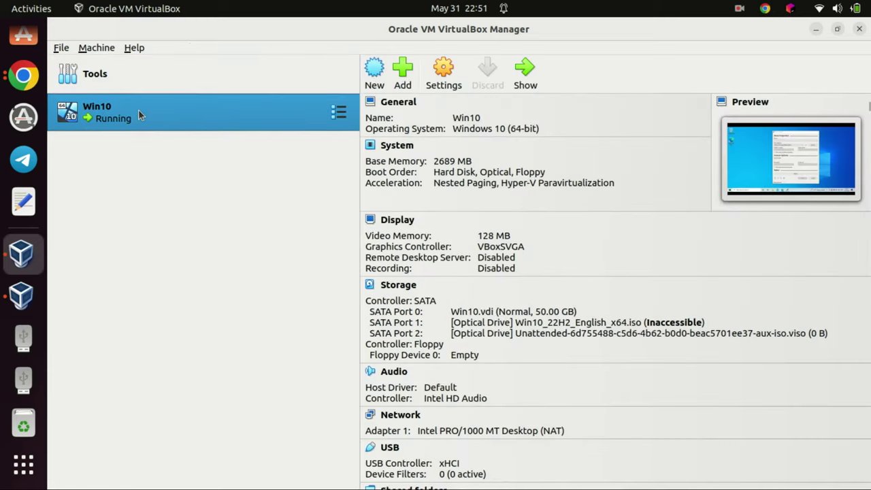
pyautogui.click(441, 80)
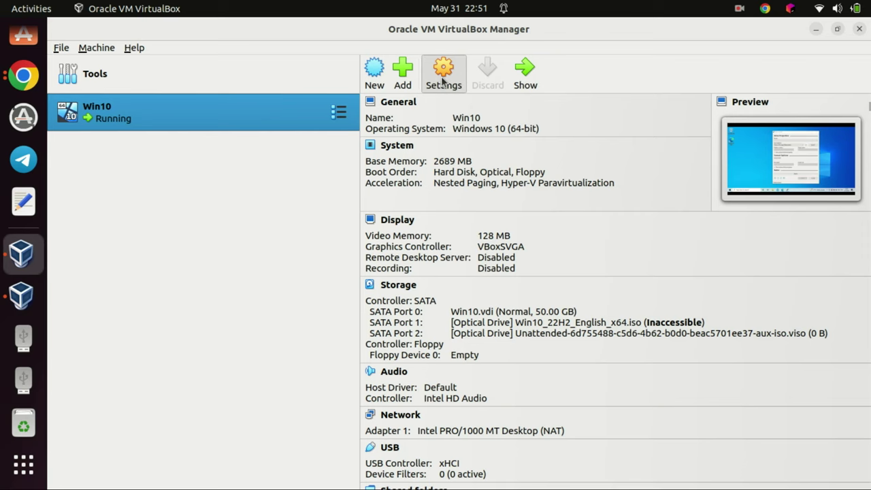
pyautogui.click(442, 81)
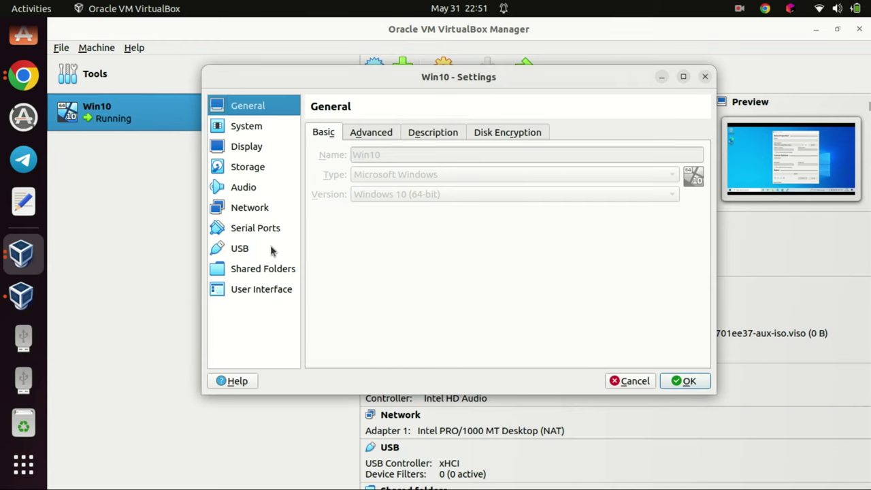
pyautogui.click(239, 249)
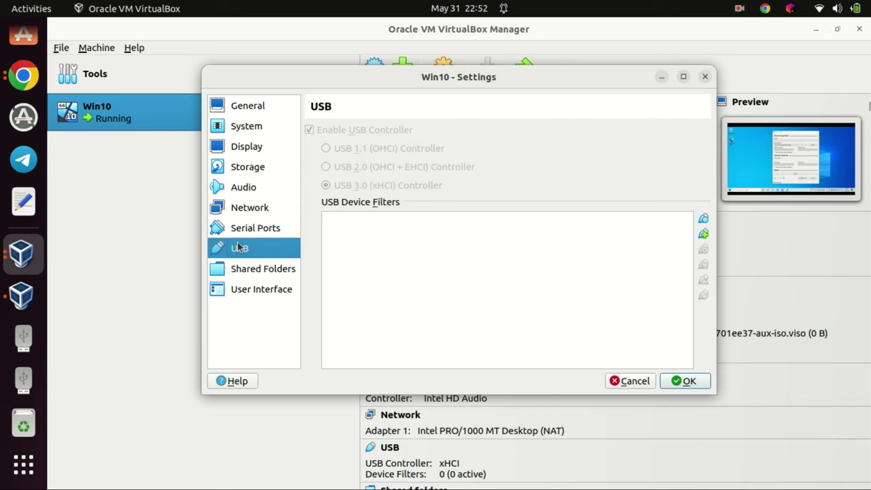
pyautogui.click(687, 381)
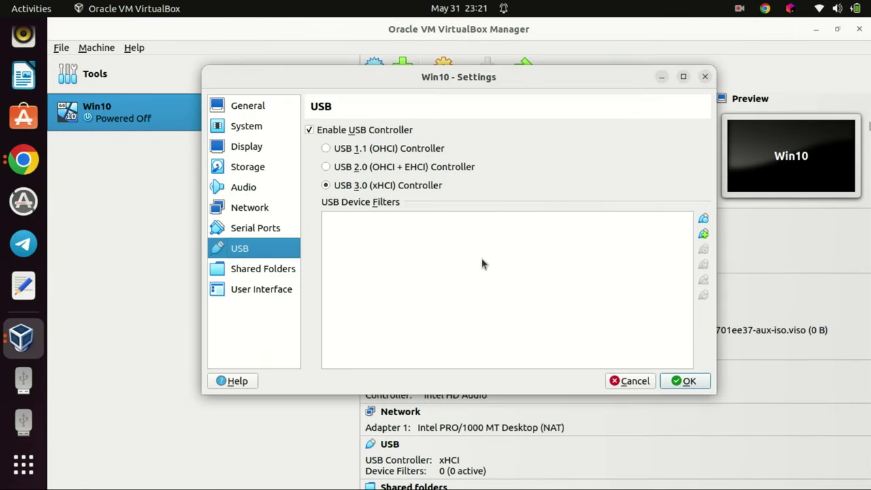
# Add two empty USB device filters to the Win10 machine and remove both of them.
pyautogui.click(704, 218)
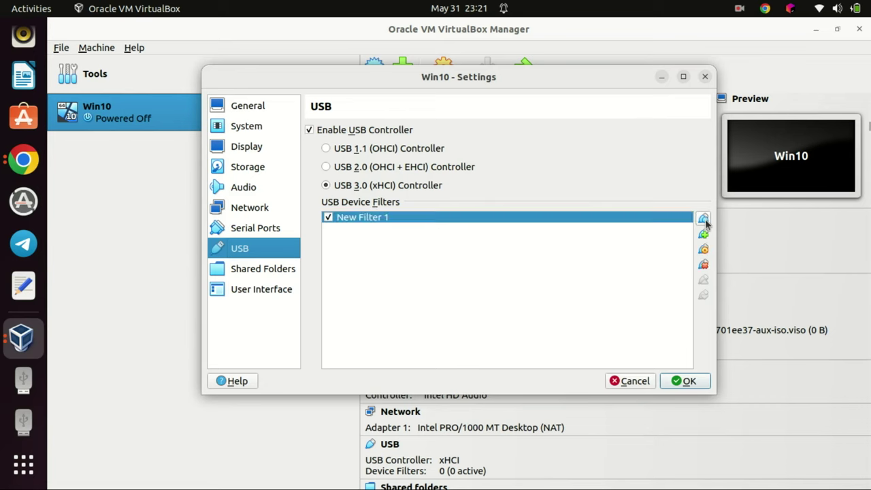
pyautogui.click(703, 219)
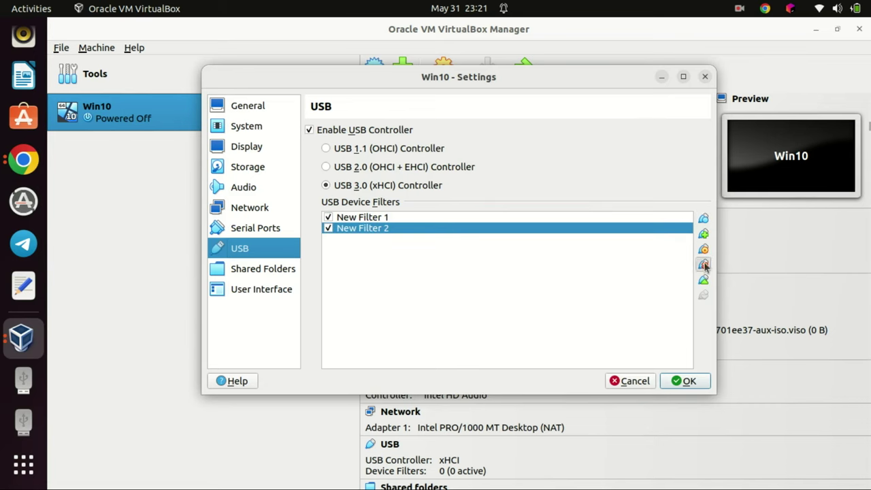
pyautogui.click(703, 265)
pyautogui.click(704, 265)
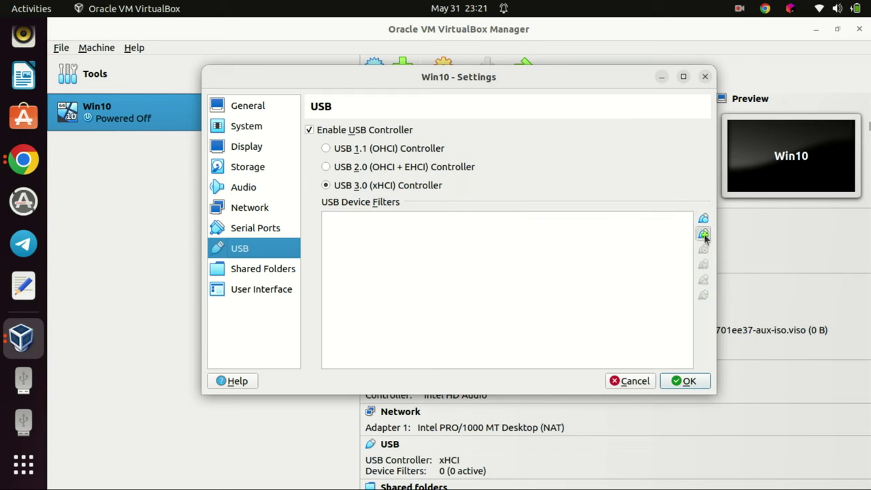
# Try to add a filter from the connected USB devices, first with the USB 3.0 controller and again with USB 2.0 (OHCI + EHCI).
pyautogui.click(703, 235)
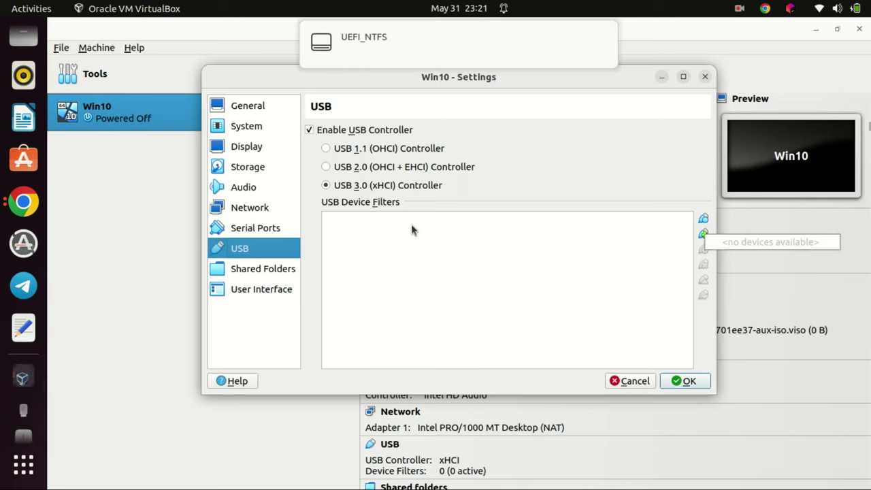
pyautogui.moveTo(580, 66)
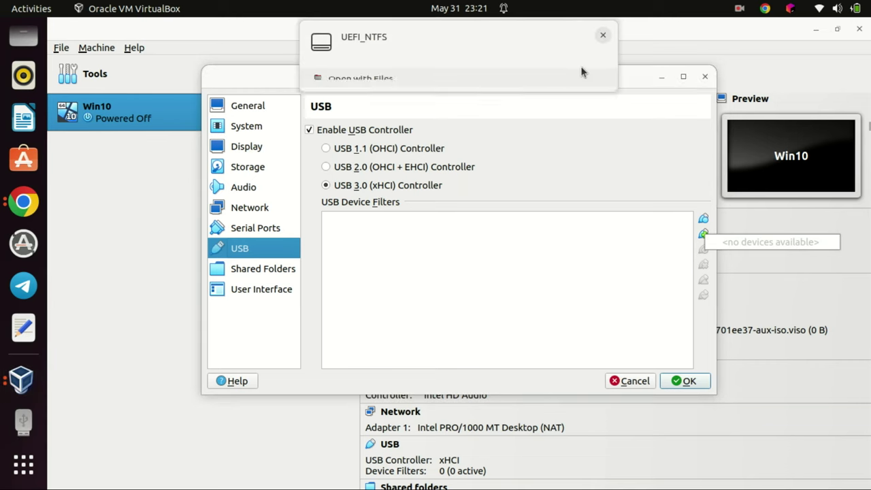
pyautogui.click(603, 35)
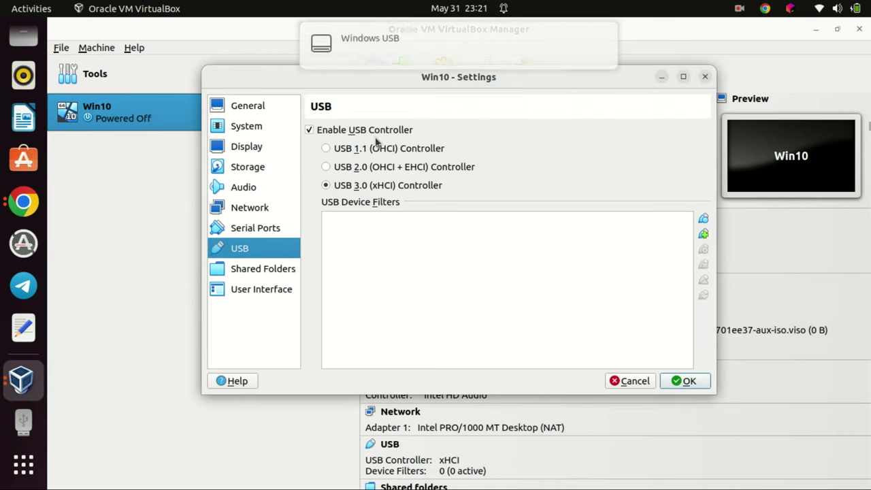
pyautogui.click(330, 168)
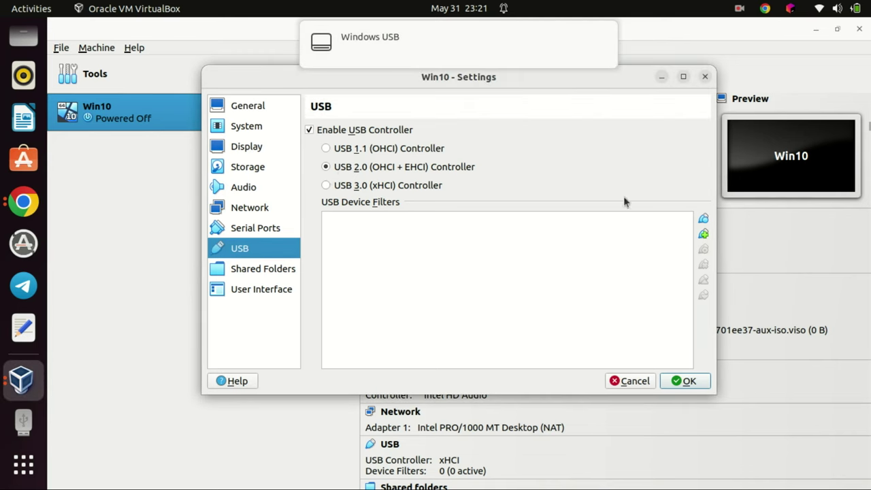
pyautogui.click(704, 234)
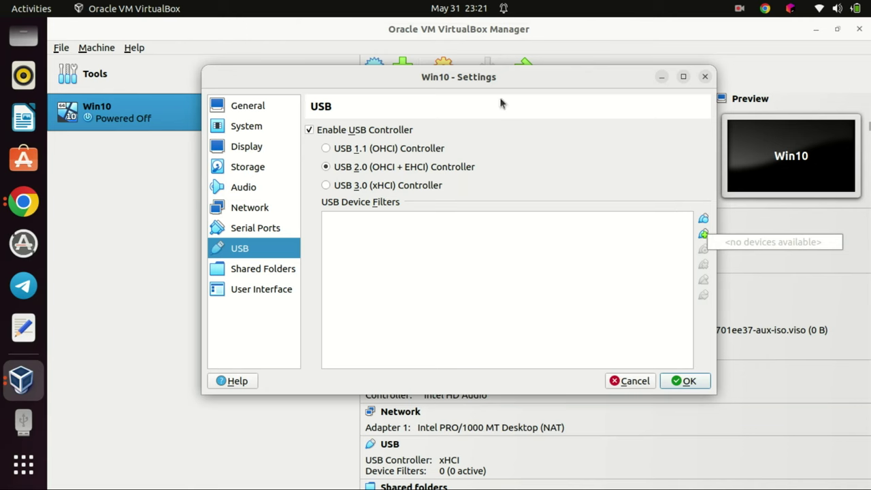
# Set the Win10 machine's controller to USB 3.0 (xHCI) and save the settings.
pyautogui.click(326, 187)
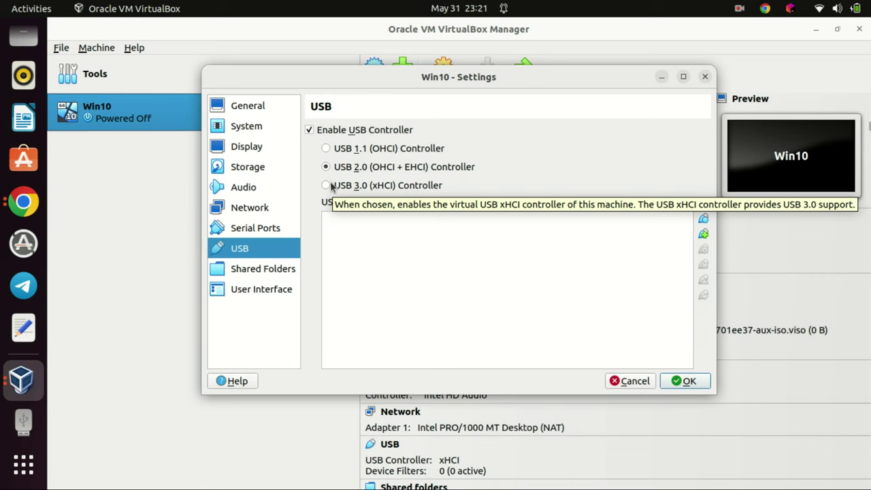
pyautogui.click(327, 185)
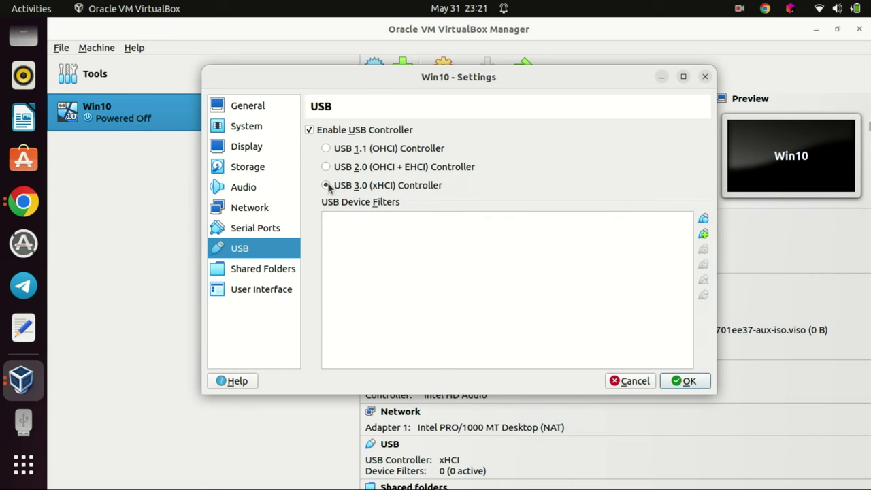
pyautogui.click(686, 382)
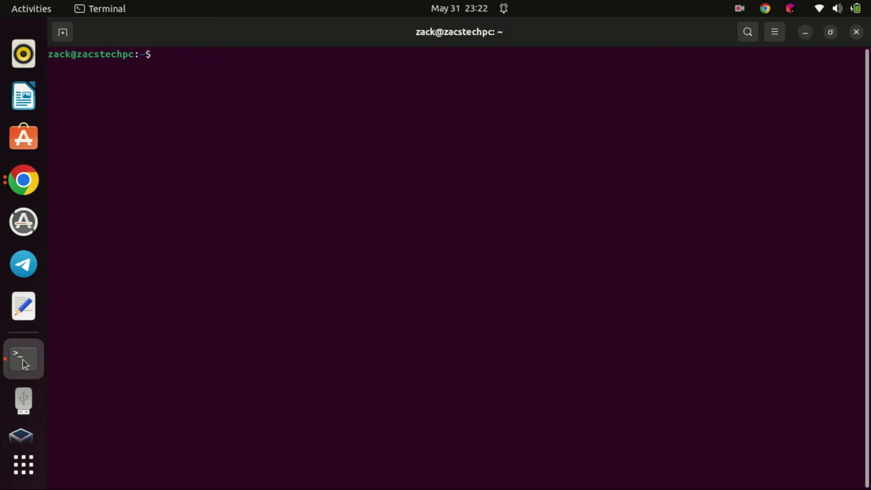
# Switch to Terminal and enter "sudo adduser $USER vboxusers" to add the current user to the vboxusers group.
pyautogui.write('sudo adduser $USER vboxusers')
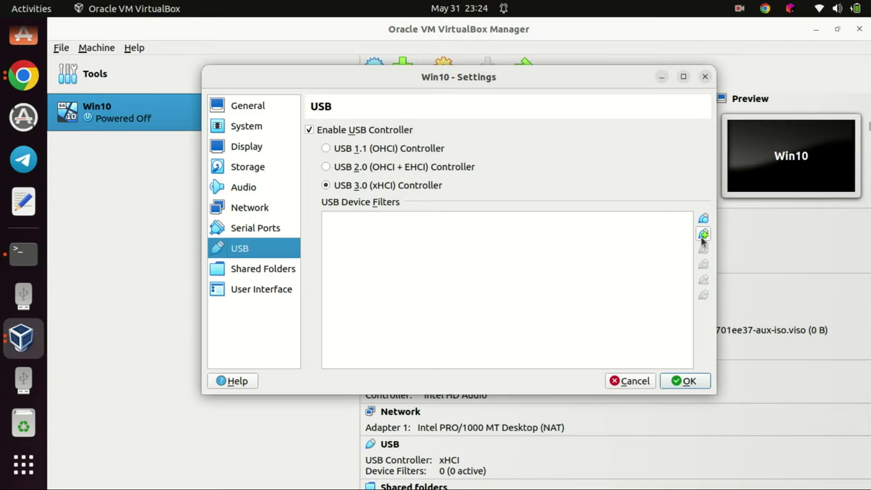
# Check again in the Win10 USB settings for connected devices to filter, and look at the system's power and log-out options.
pyautogui.click(703, 239)
pyautogui.click(629, 249)
pyautogui.click(833, 10)
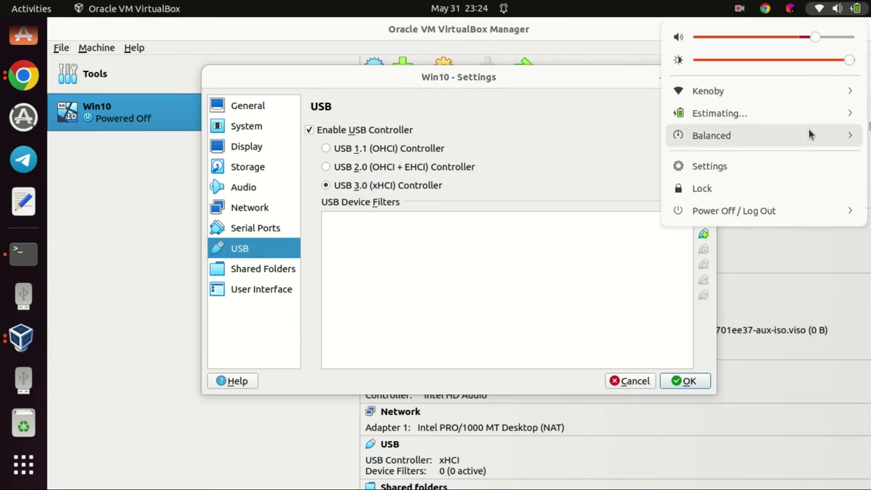
pyautogui.click(737, 10)
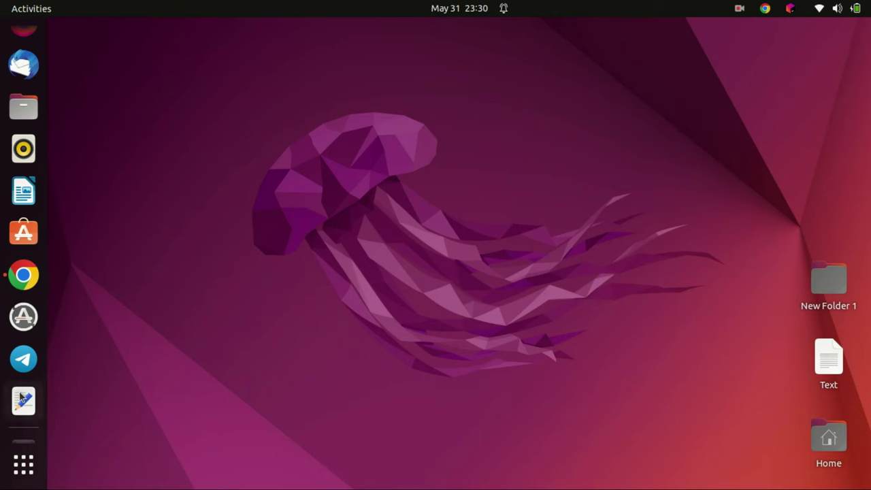
# Search the installed applications for "vi" and launch Oracle VM VirtualBox.
pyautogui.click(22, 463)
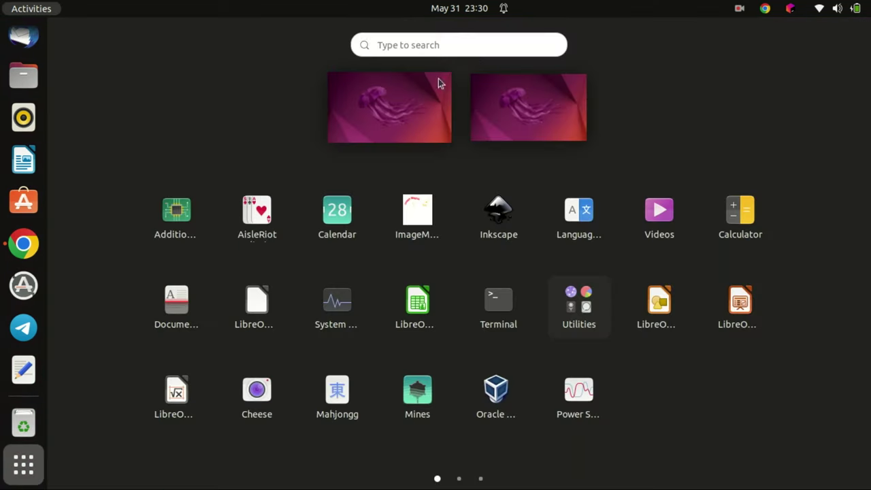
pyautogui.click(459, 42)
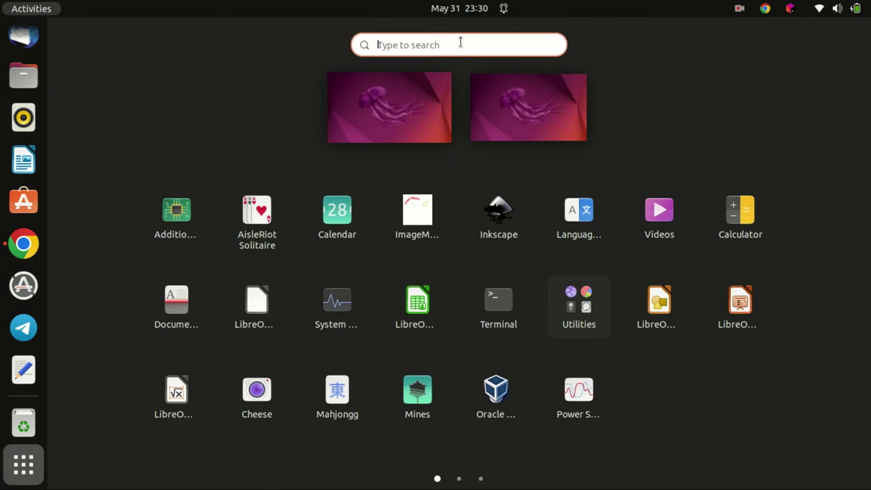
pyautogui.write('vi')
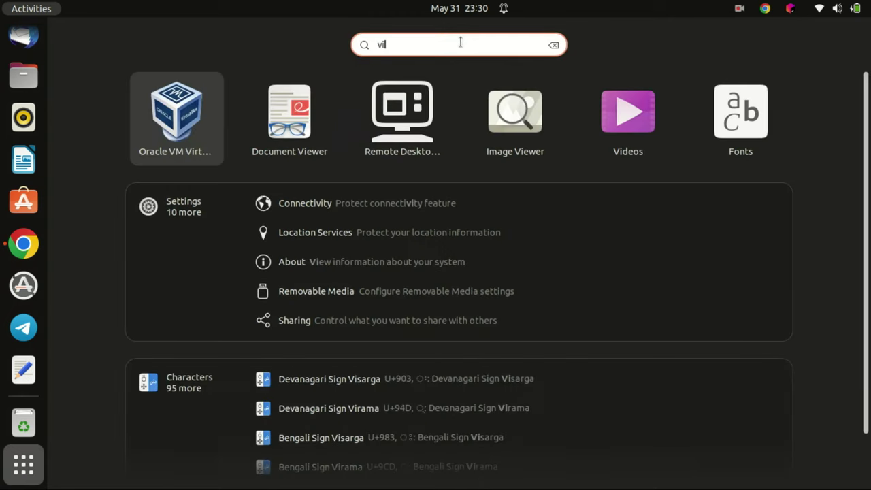
pyautogui.rightClick(196, 114)
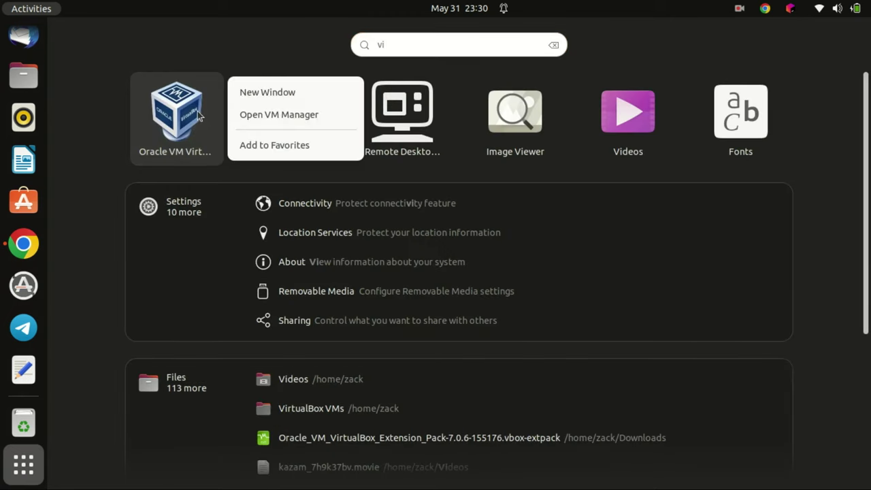
pyautogui.click(185, 98)
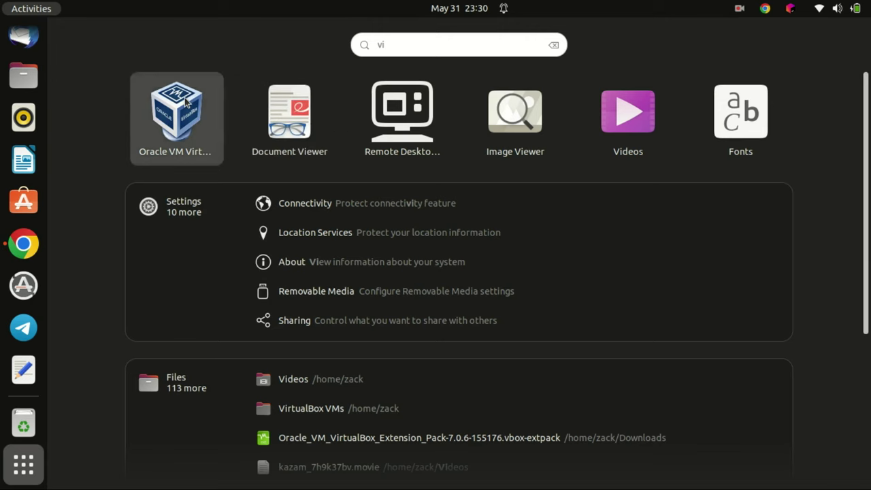
pyautogui.click(185, 97)
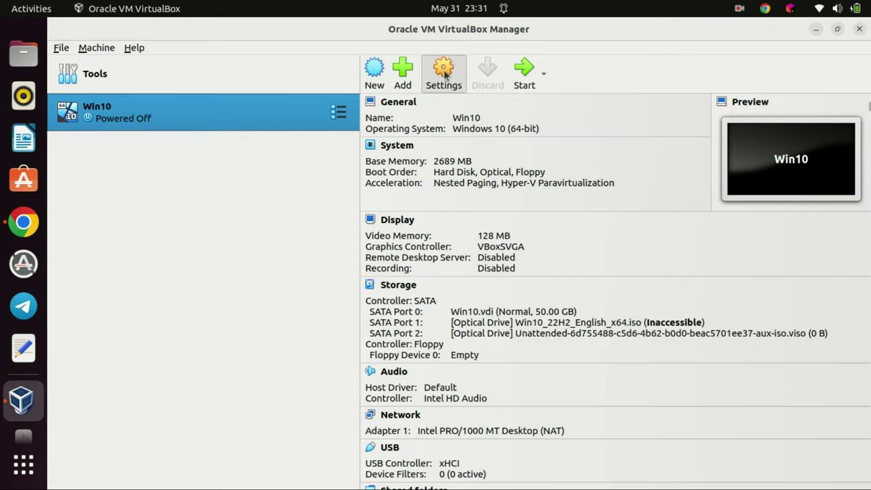
# Add a USB device filter for UDISK [0100] to the Win10 machine and save its settings.
pyautogui.click(443, 72)
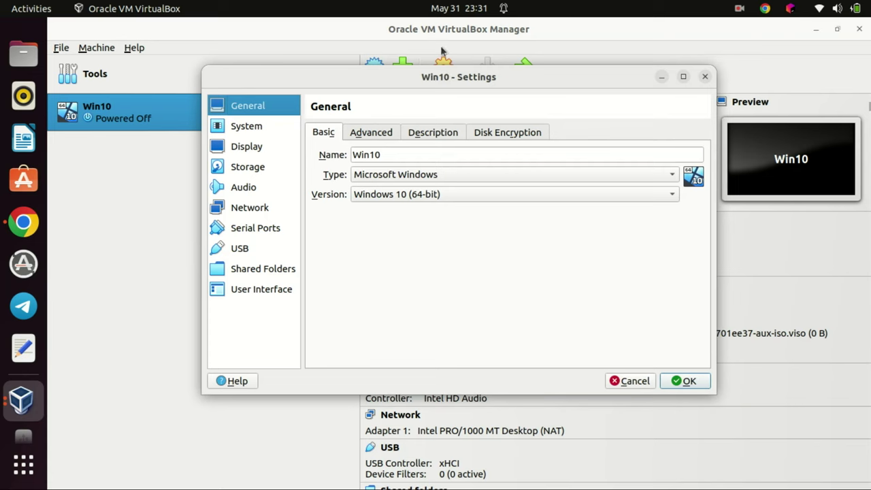
pyautogui.click(259, 248)
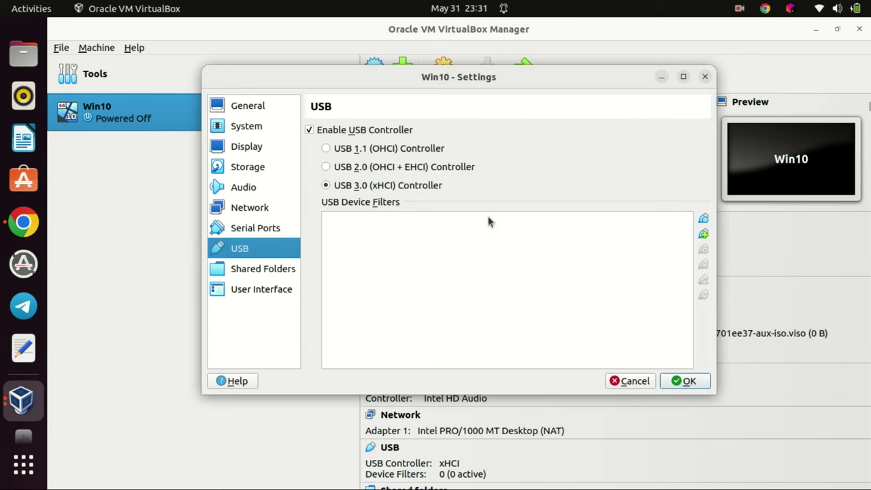
pyautogui.click(705, 234)
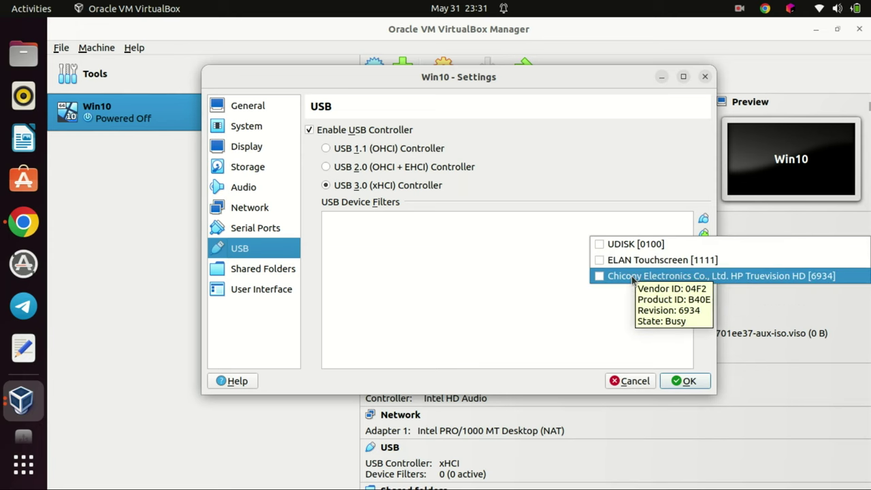
pyautogui.click(602, 245)
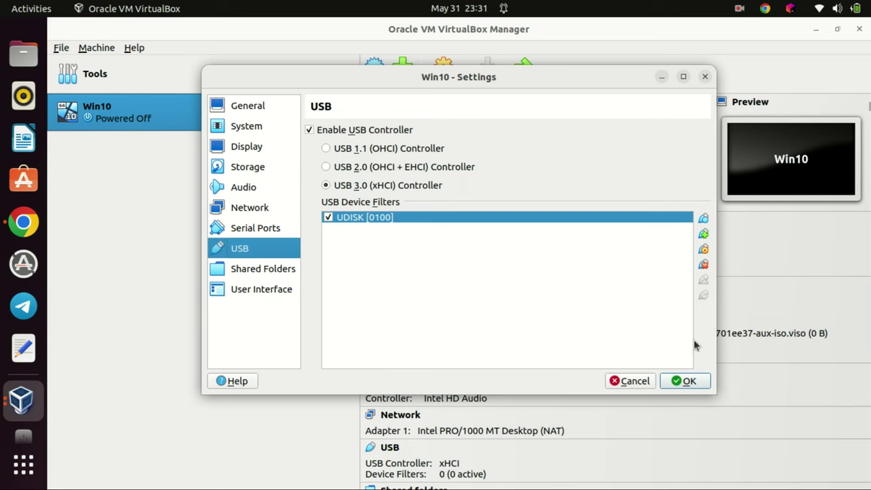
pyautogui.click(688, 381)
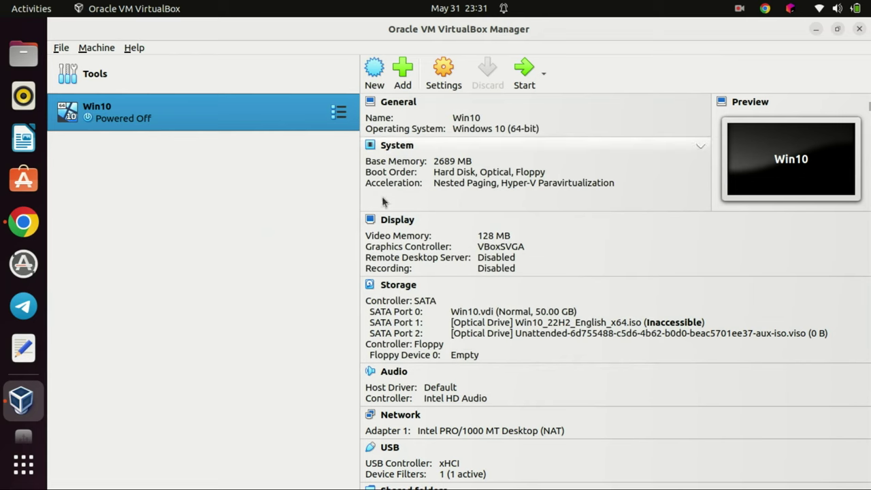
# Start the Win10 virtual machine and dismiss the VirtualBox warning.
pyautogui.click(527, 82)
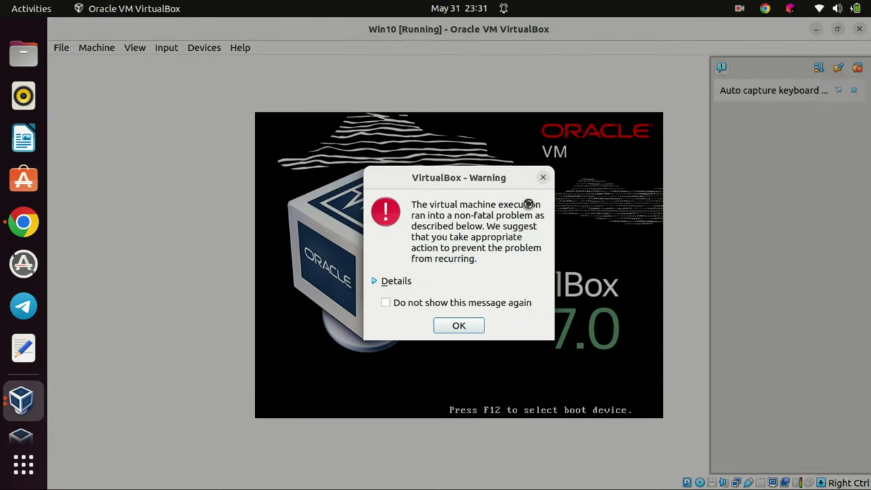
pyautogui.click(467, 325)
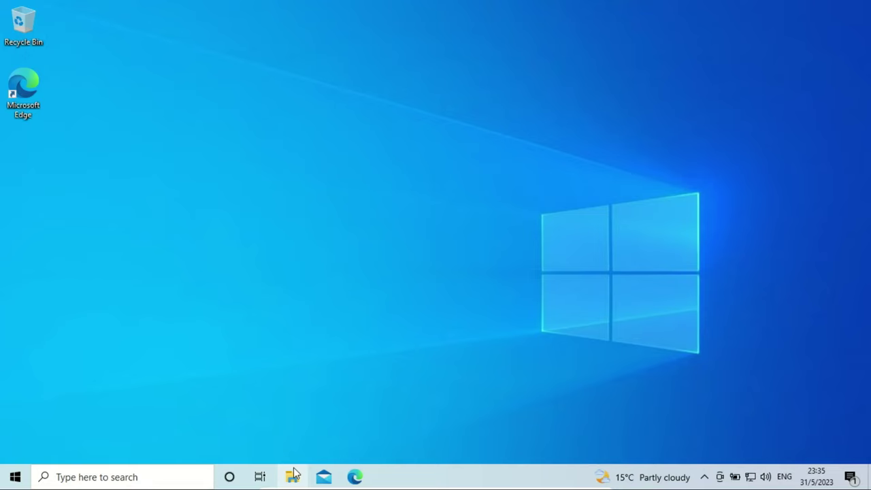
# Open File Explorer in the Windows 10 guest, close the duplicate window and maximize the remaining one.
pyautogui.click(294, 475)
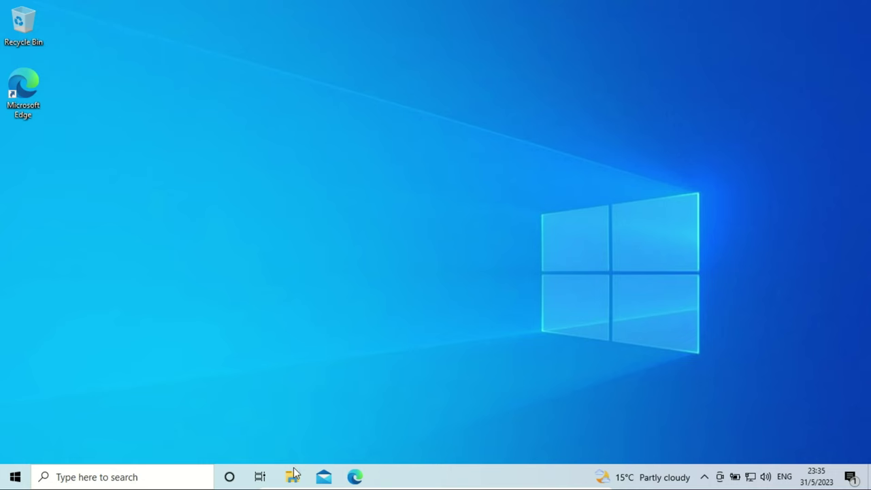
pyautogui.click(293, 473)
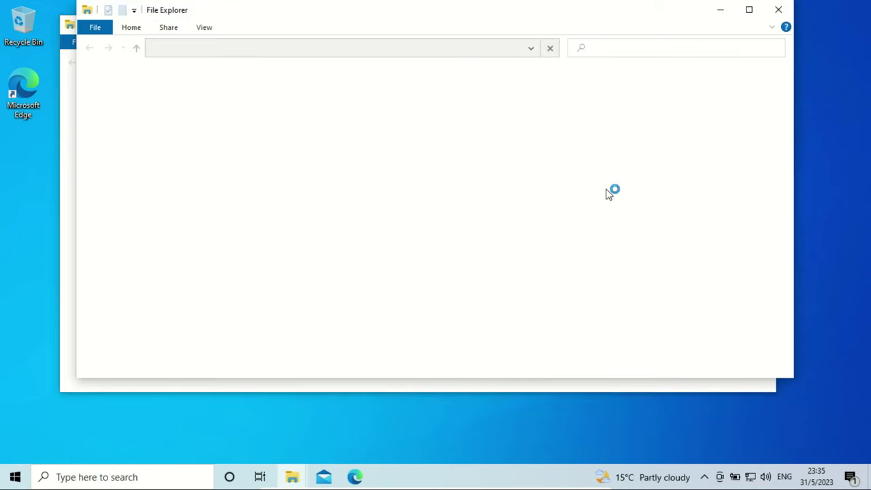
pyautogui.click(777, 9)
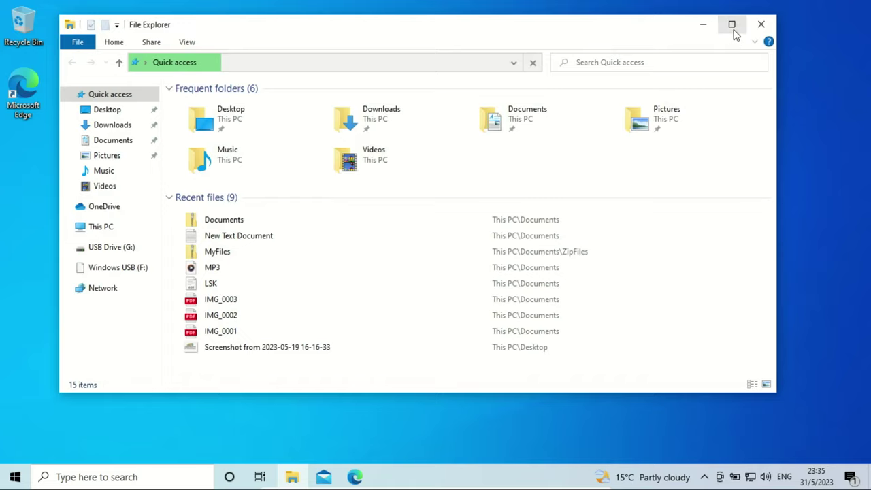
pyautogui.click(731, 25)
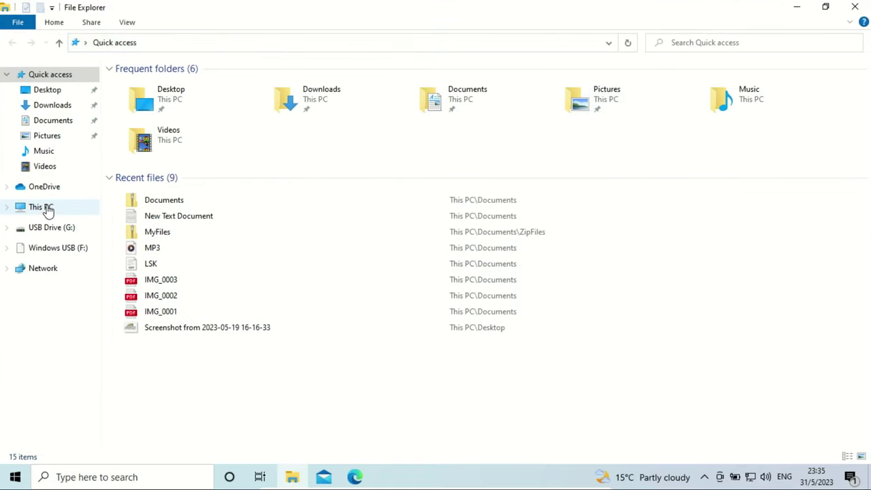
# Go to This PC and open the Windows USB (F:) drive to view its contents.
pyautogui.click(47, 209)
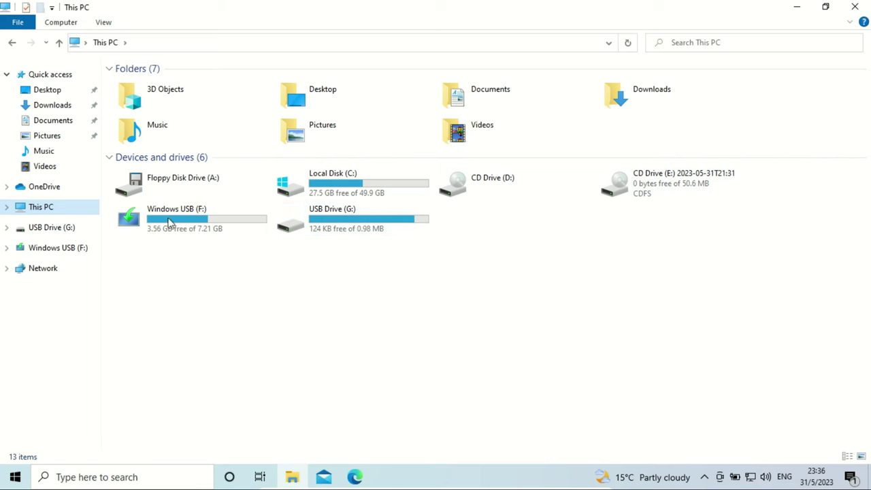
pyautogui.click(209, 222)
pyautogui.doubleClick(209, 227)
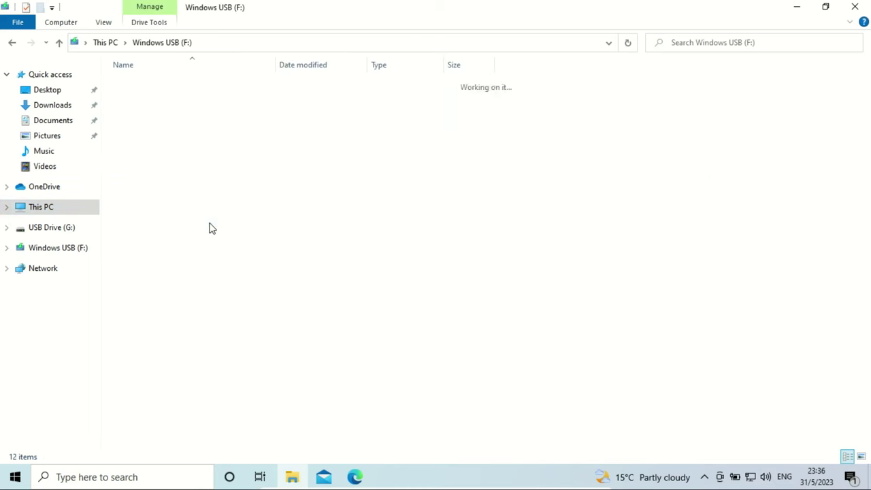